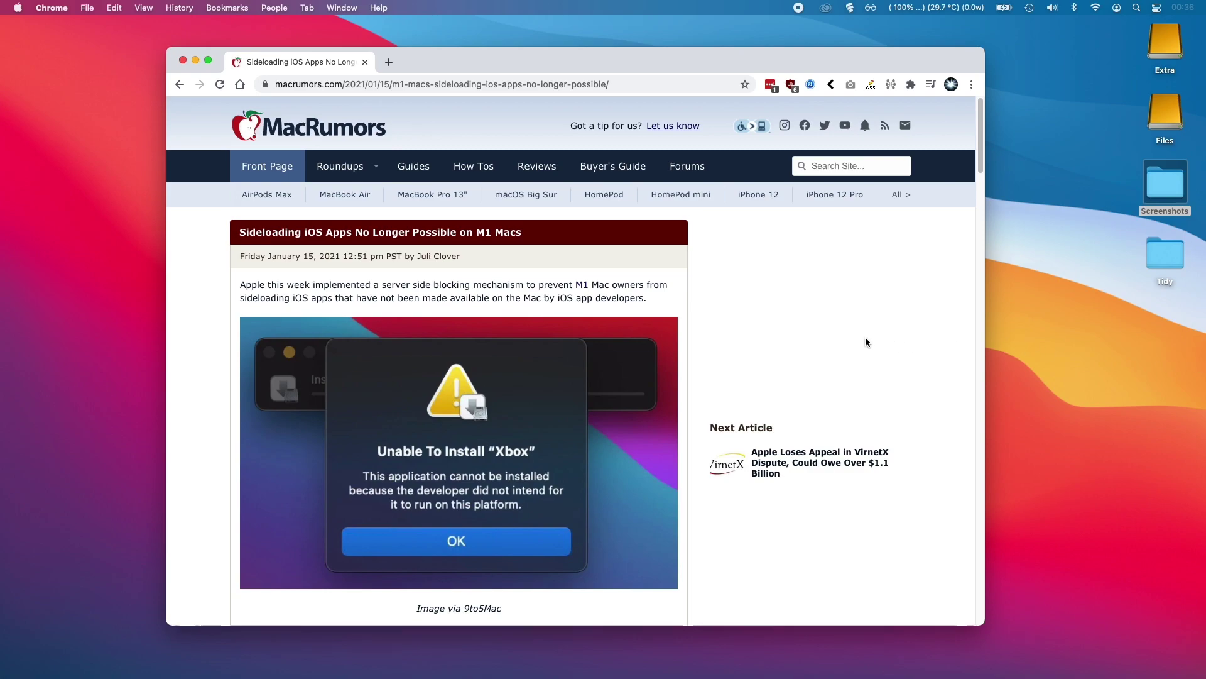
Read the MacRumors article about sideloading iOS apps on M1 Macs through its opening paragraphs
{"action": "scroll", "coordinate": [797, 333], "scroll_direction": "down", "scroll_amount": 1}
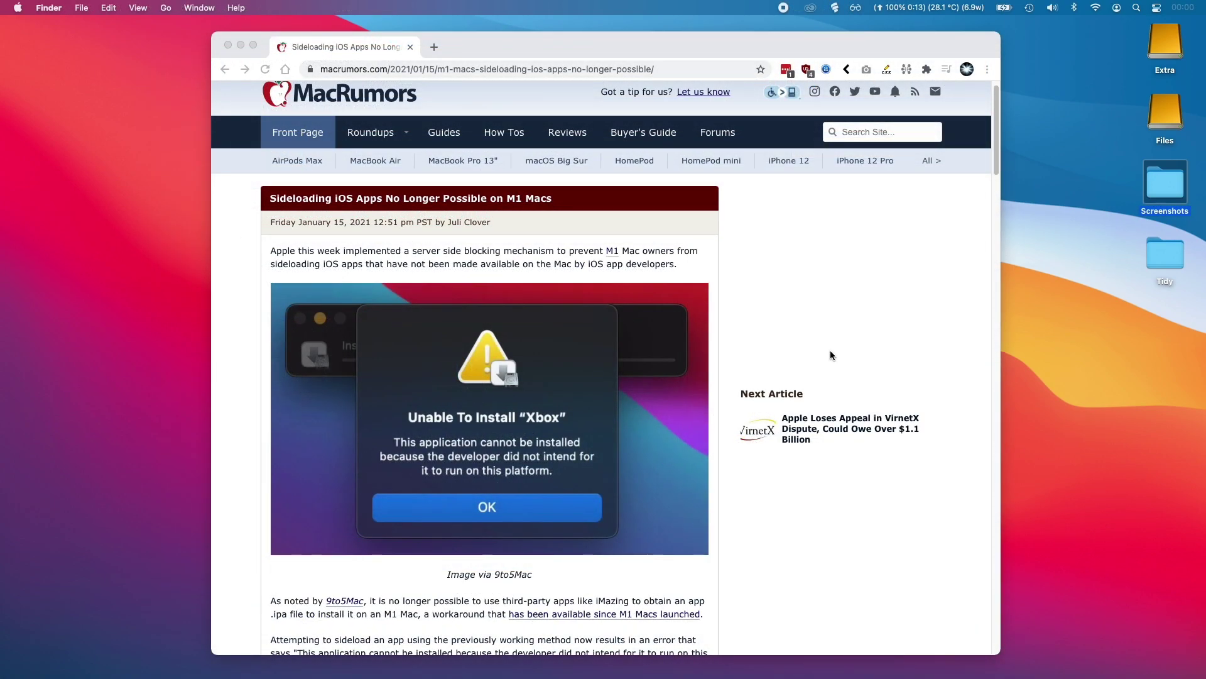
{"action": "scroll", "coordinate": [831, 356], "scroll_direction": "down", "scroll_amount": 1}
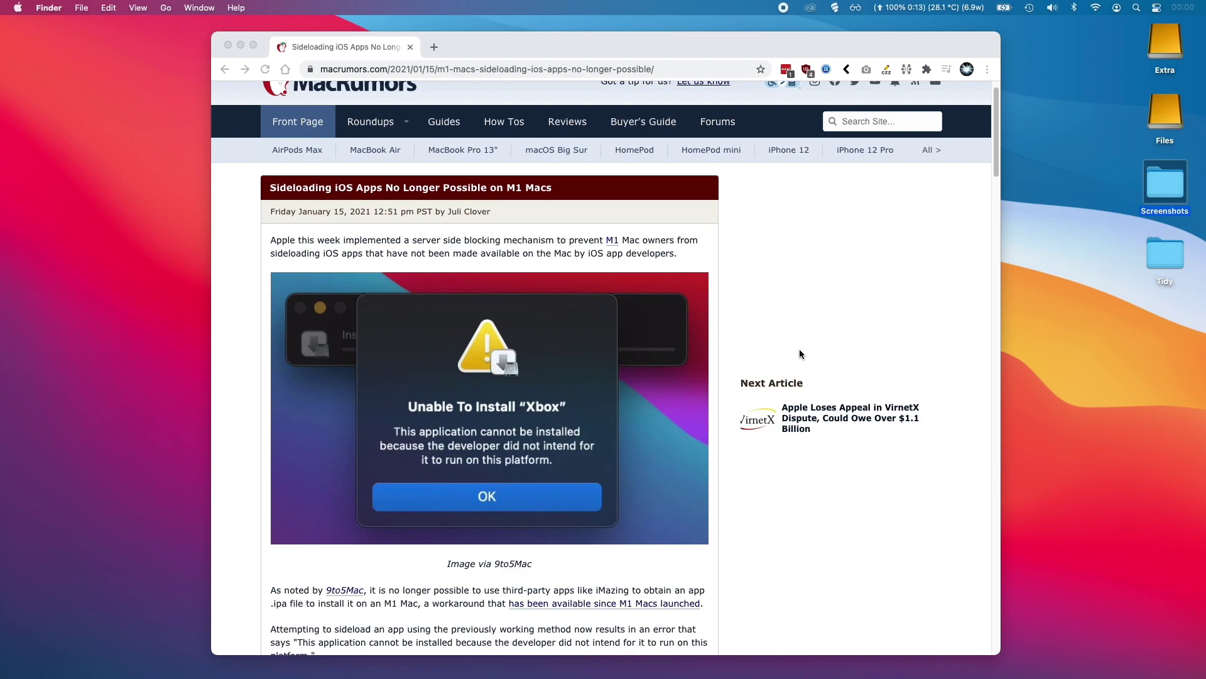
{"action": "scroll", "coordinate": [782, 357], "scroll_direction": "down", "scroll_amount": 1}
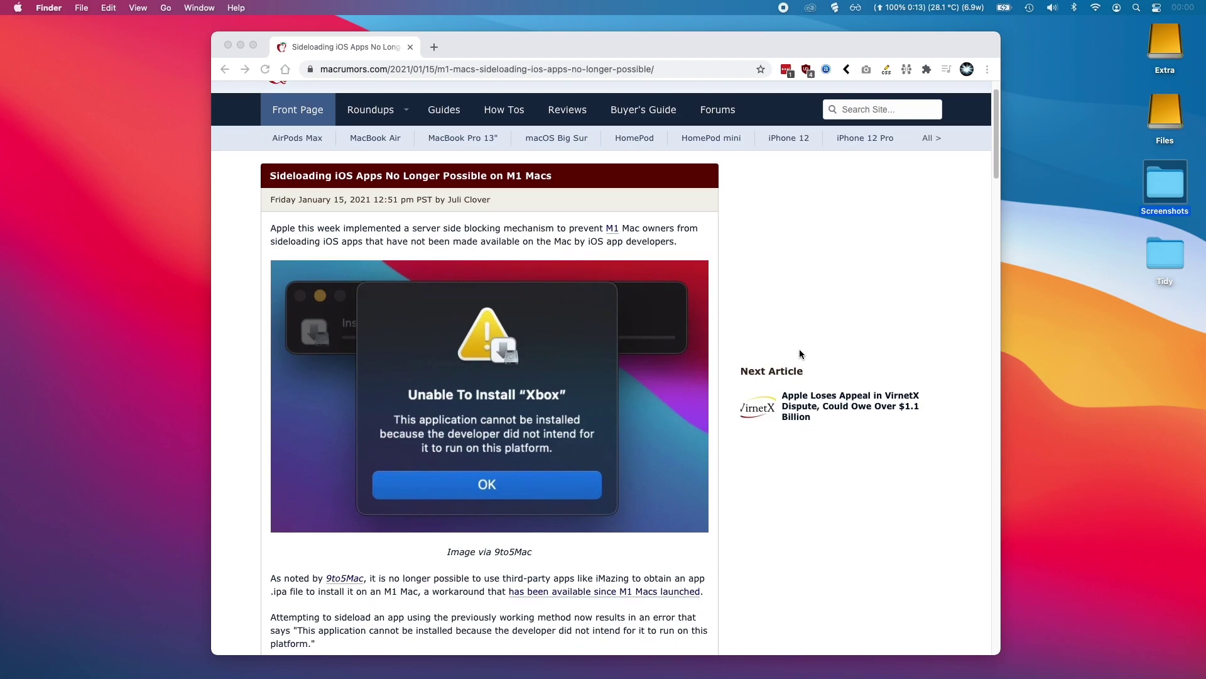
{"action": "scroll", "coordinate": [761, 362], "scroll_direction": "down", "scroll_amount": 1}
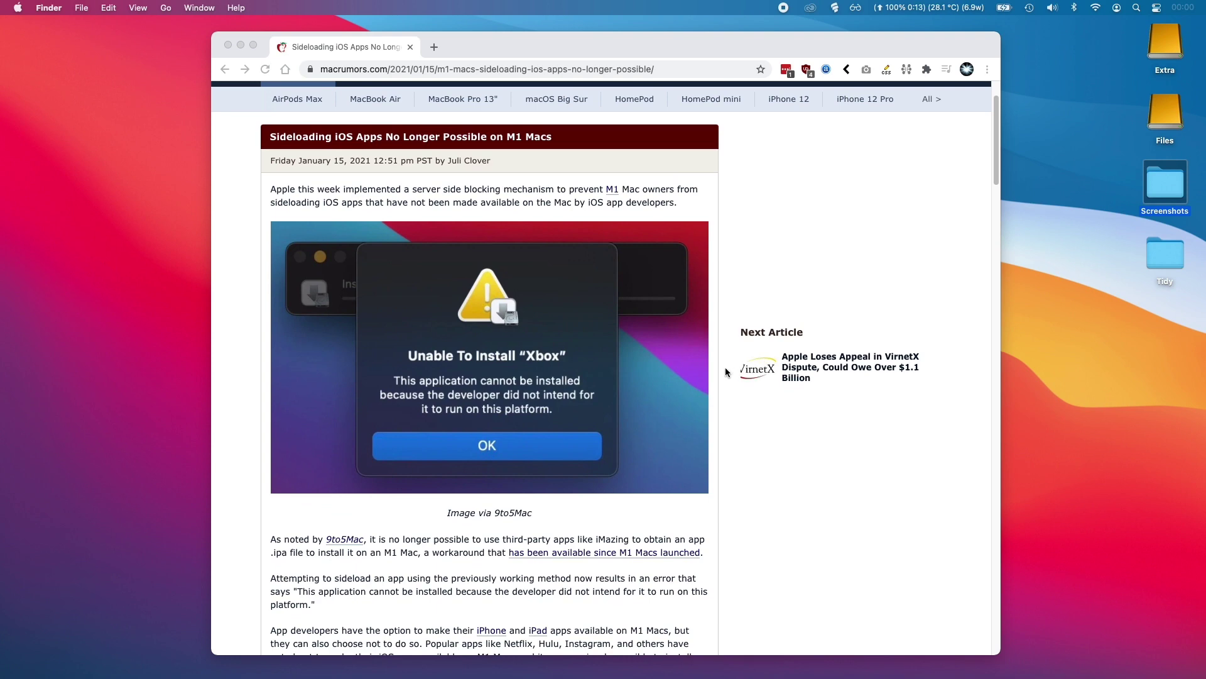
{"action": "scroll", "coordinate": [726, 372], "scroll_direction": "down", "scroll_amount": 1}
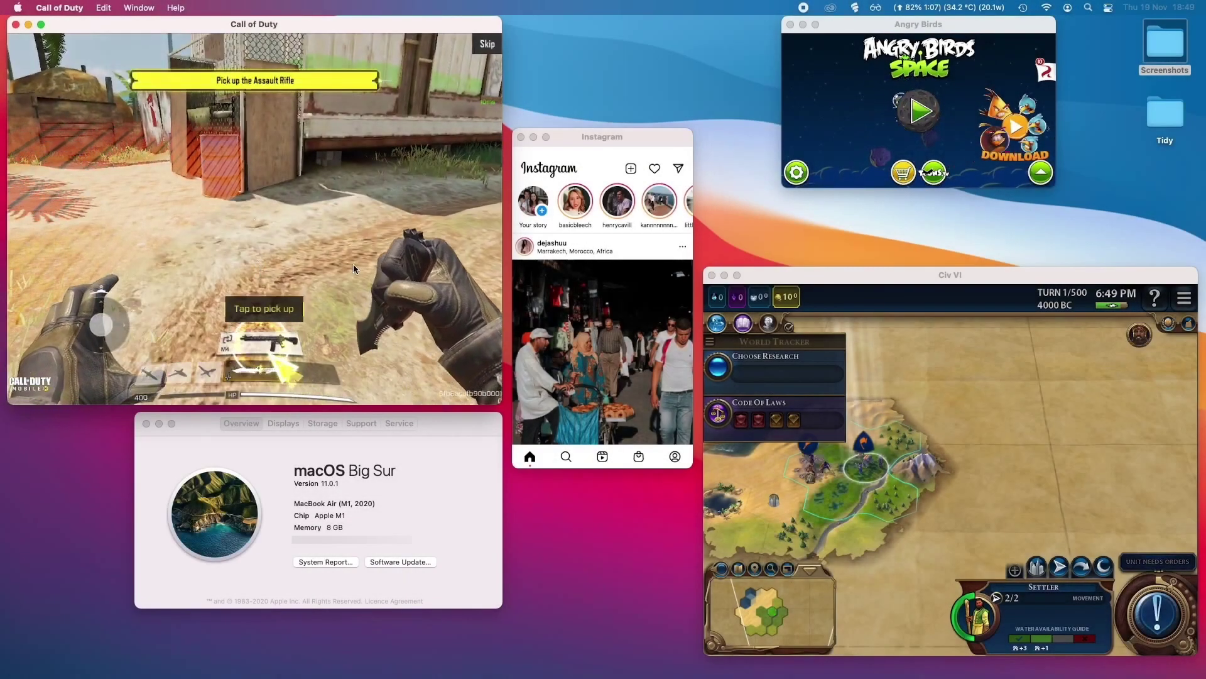
Pick up the assault rifle in Call of Duty and turn the player's view
{"action": "left_click", "coordinate": [262, 336]}
{"action": "mouse_move", "coordinate": [261, 335]}
{"action": "left_mouse_down"}
{"action": "mouse_move", "coordinate": [406, 200]}
{"action": "mouse_move", "coordinate": [424, 228]}
{"action": "mouse_move", "coordinate": [392, 258]}
{"action": "mouse_move", "coordinate": [277, 264]}
{"action": "mouse_move", "coordinate": [416, 232]}
{"action": "mouse_move", "coordinate": [384, 277]}
{"action": "mouse_move", "coordinate": [454, 245]}
{"action": "mouse_move", "coordinate": [464, 264]}
{"action": "mouse_move", "coordinate": [314, 243]}
{"action": "mouse_move", "coordinate": [302, 273]}
{"action": "mouse_move", "coordinate": [314, 284]}
{"action": "left_mouse_up"}
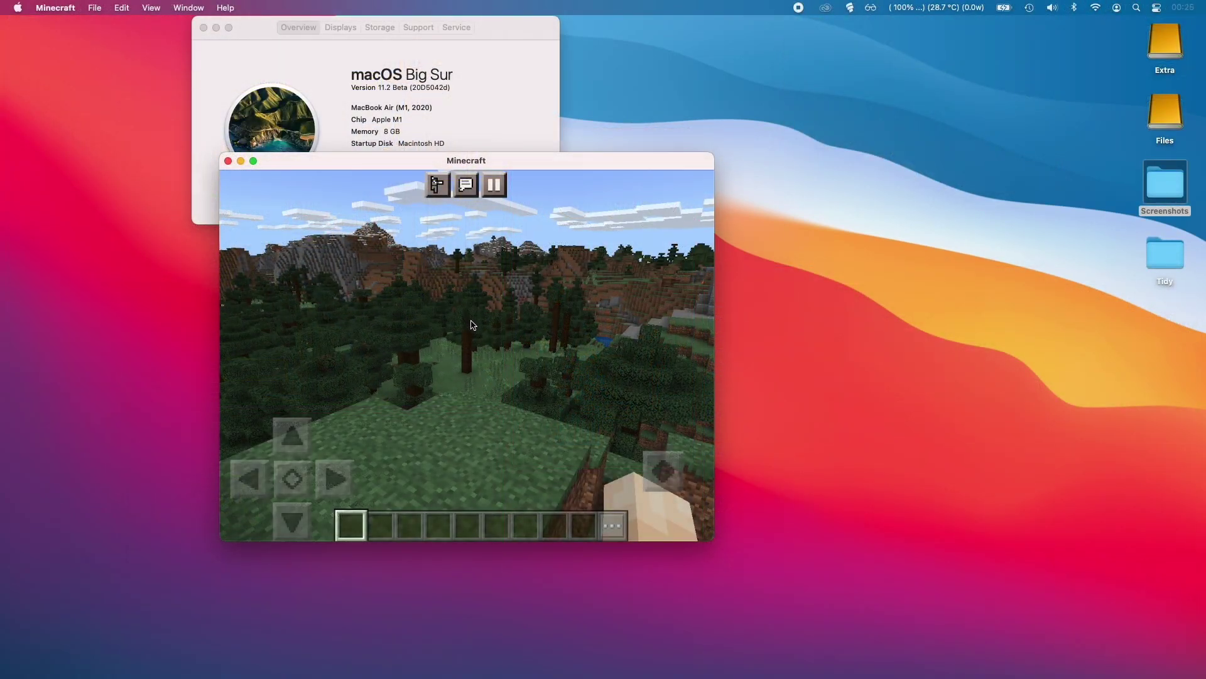
Turn the player's view slightly over the forest landscape in Minecraft
{"action": "mouse_move", "coordinate": [472, 330]}
{"action": "left_mouse_down"}
{"action": "mouse_move", "coordinate": [460, 313]}
{"action": "mouse_move", "coordinate": [479, 326]}
{"action": "left_mouse_up"}
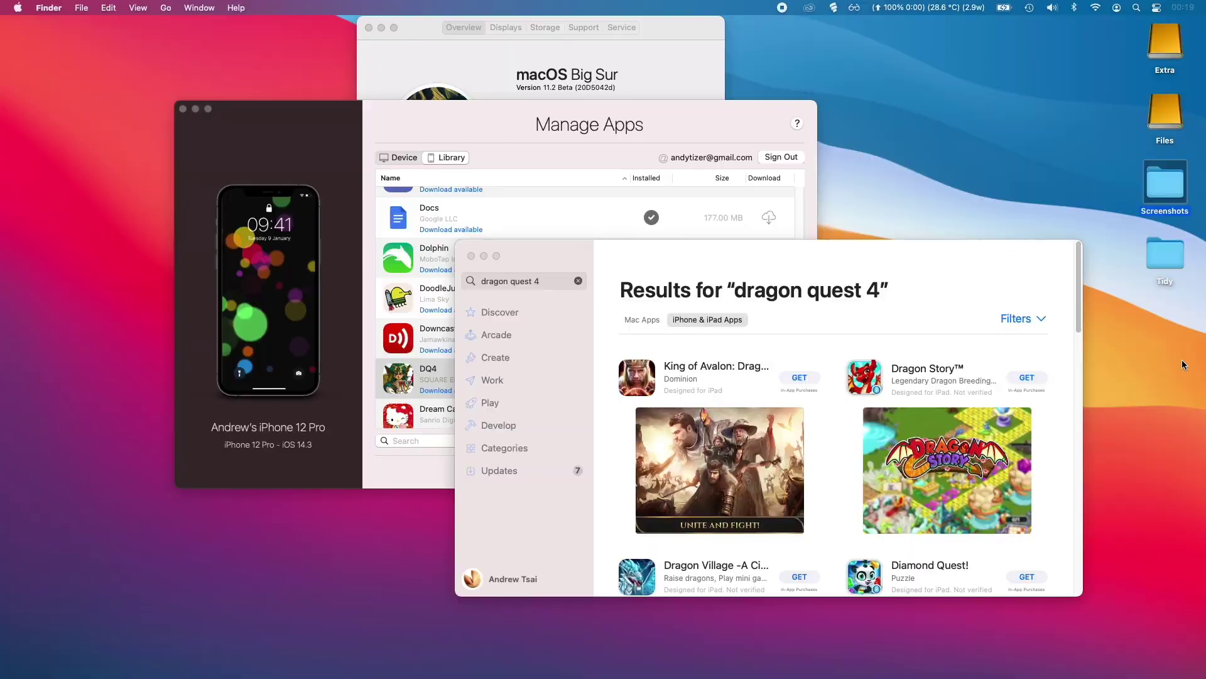
Switch to iMazing's Manage Apps library and download the DQ4 app by SQUARE ENIX to the library
{"action": "left_click", "coordinate": [1184, 365]}
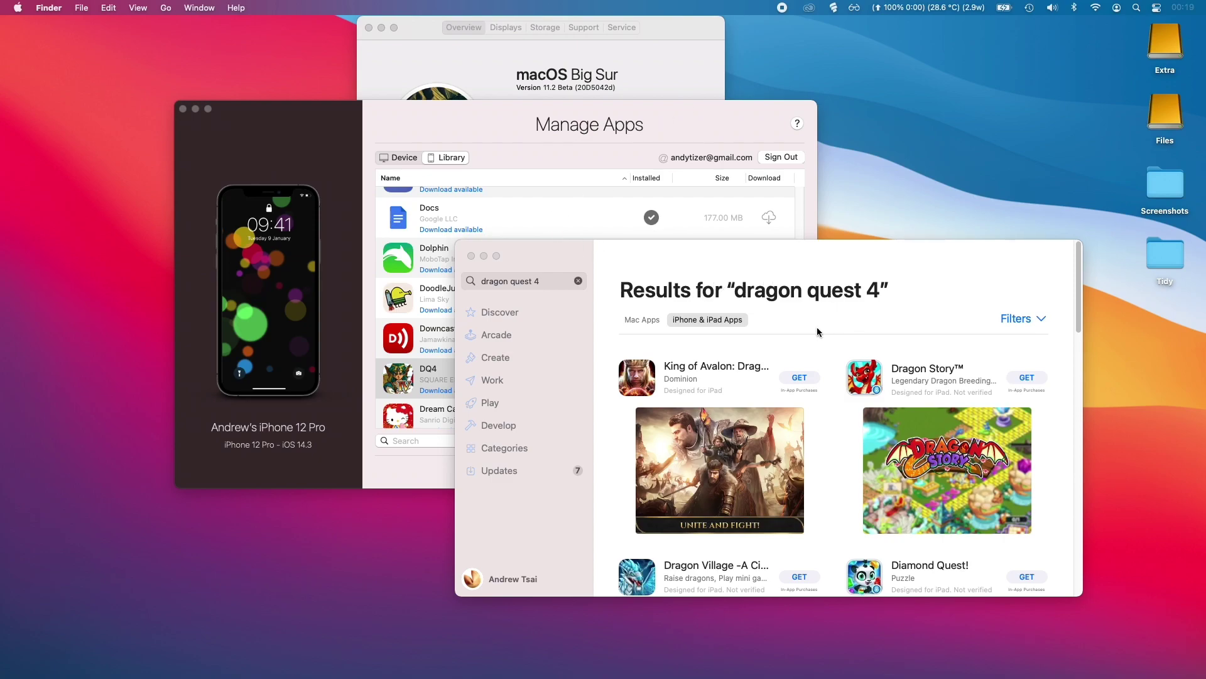
{"action": "left_click", "coordinate": [776, 299]}
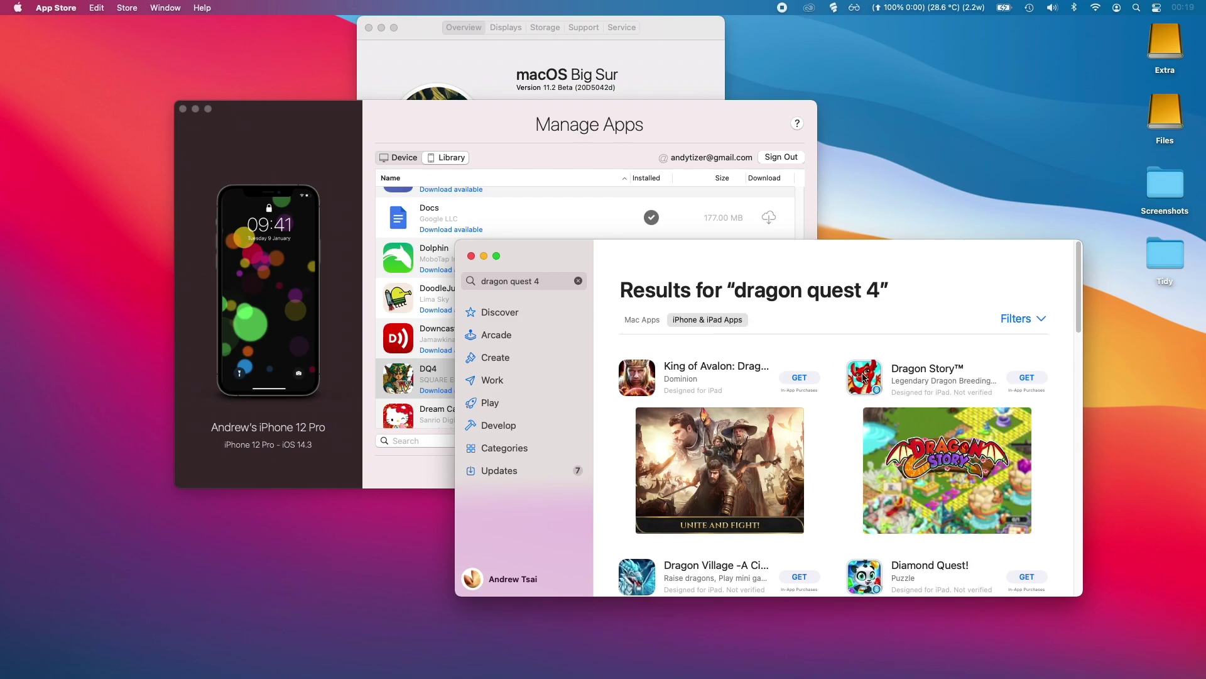
{"action": "left_click", "coordinate": [653, 127]}
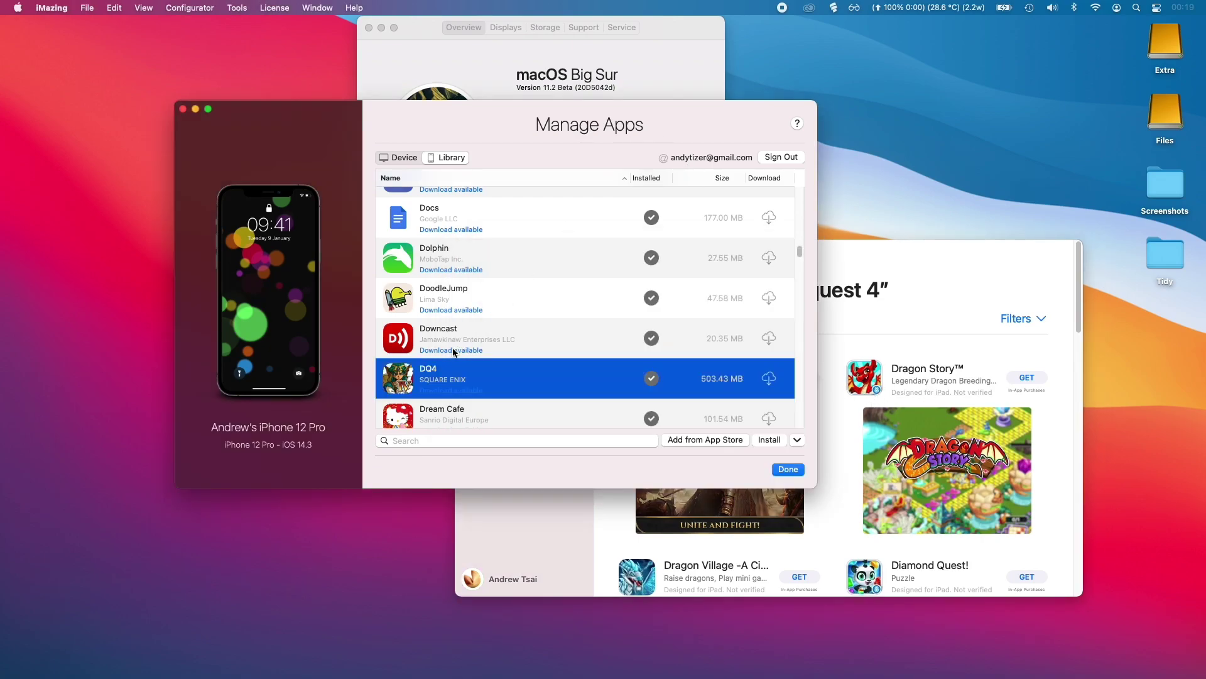
{"action": "left_click", "coordinate": [769, 379]}
Export the downloaded DQ4 app as an .IPA file into the IPA Installers folder
{"action": "right_click", "coordinate": [573, 374]}
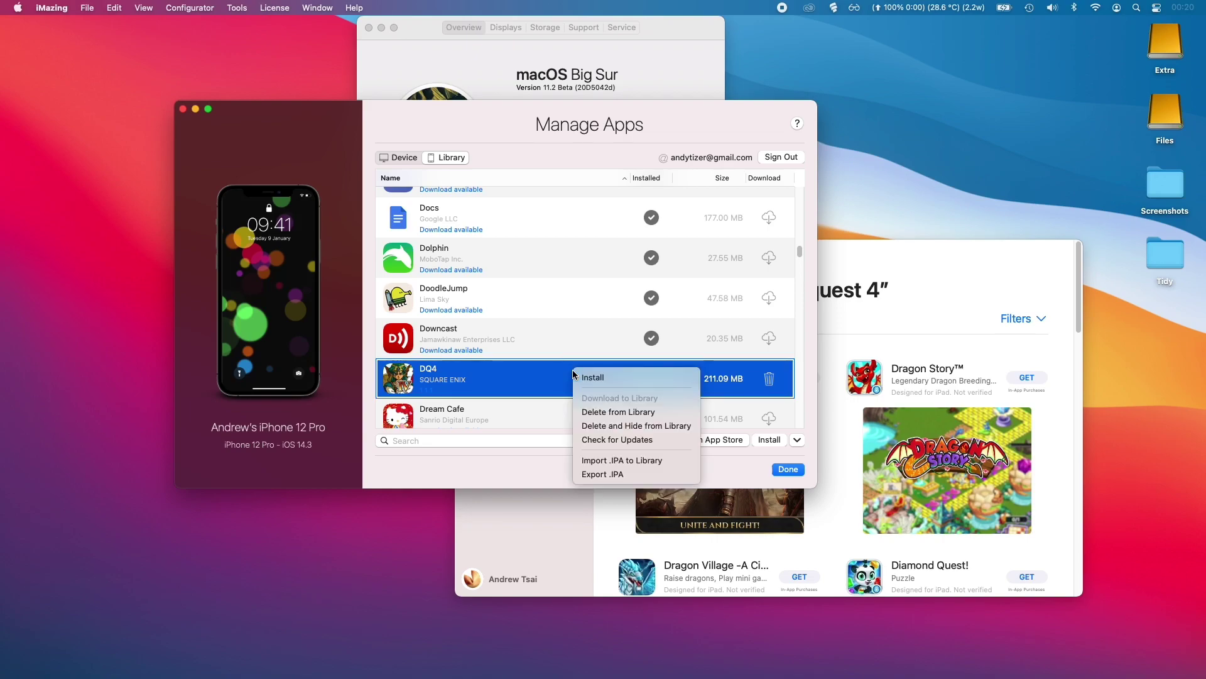
{"action": "left_click", "coordinate": [605, 476]}
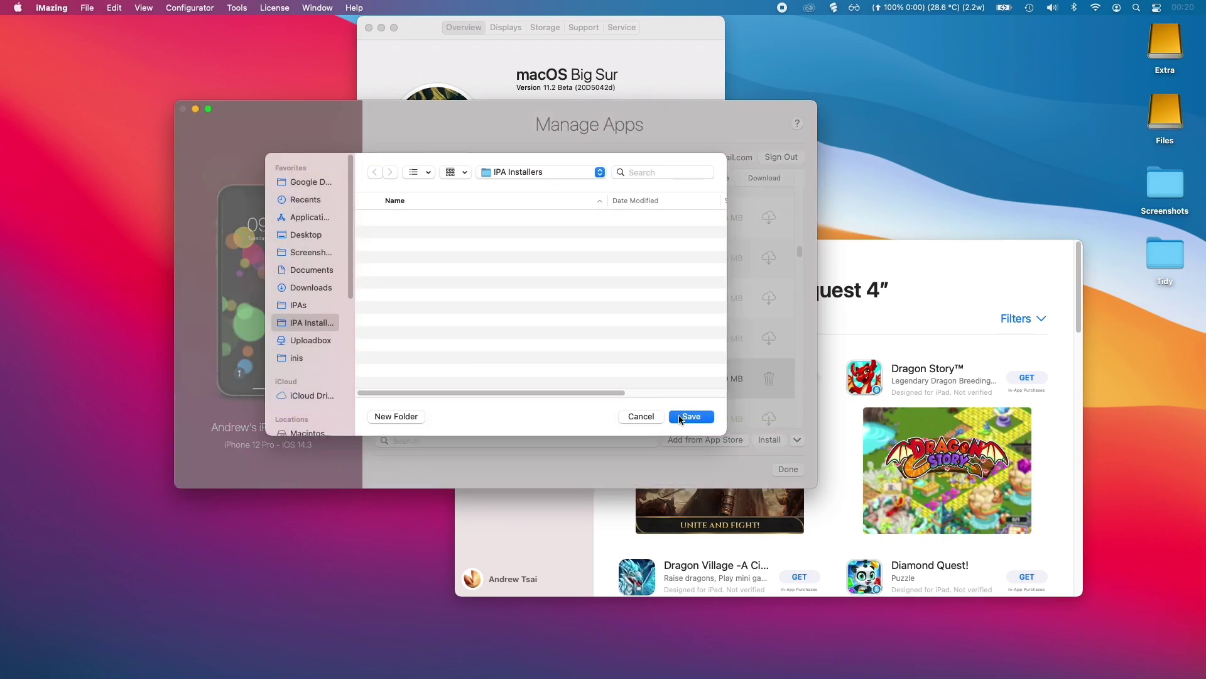
{"action": "left_click", "coordinate": [681, 418]}
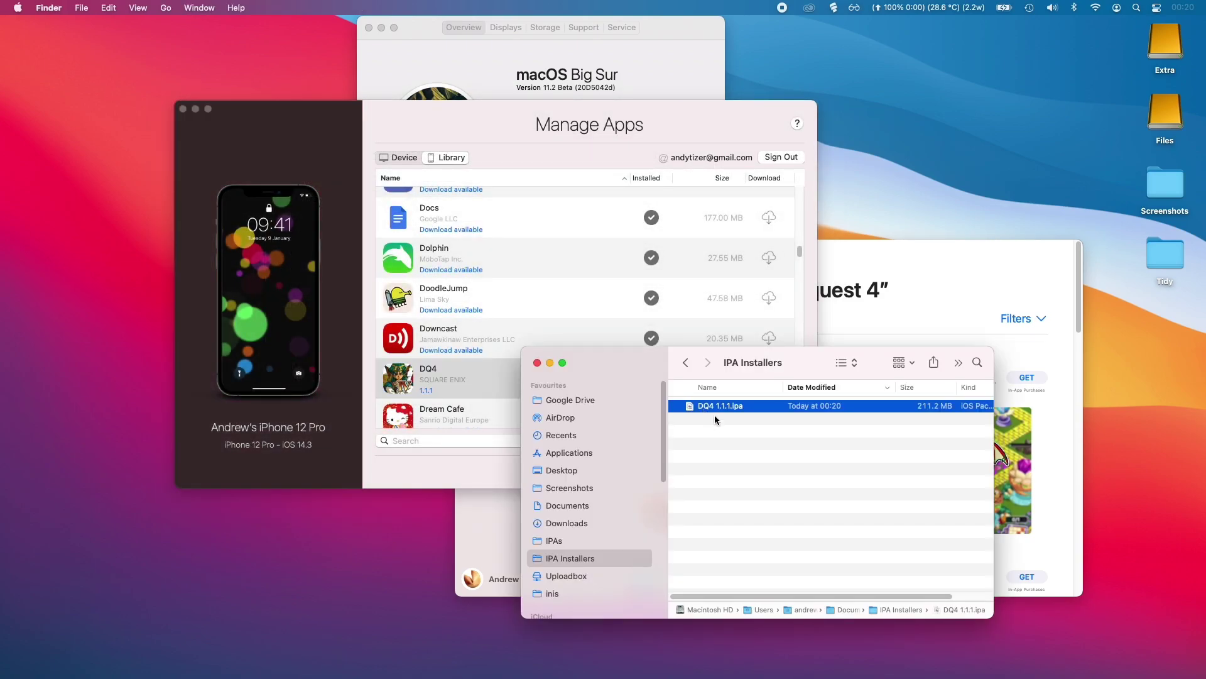
Install DQ4 1.1.1.ipa from the IPA Installers folder and launch DQ4 from Applications
{"action": "double_click", "coordinate": [727, 407]}
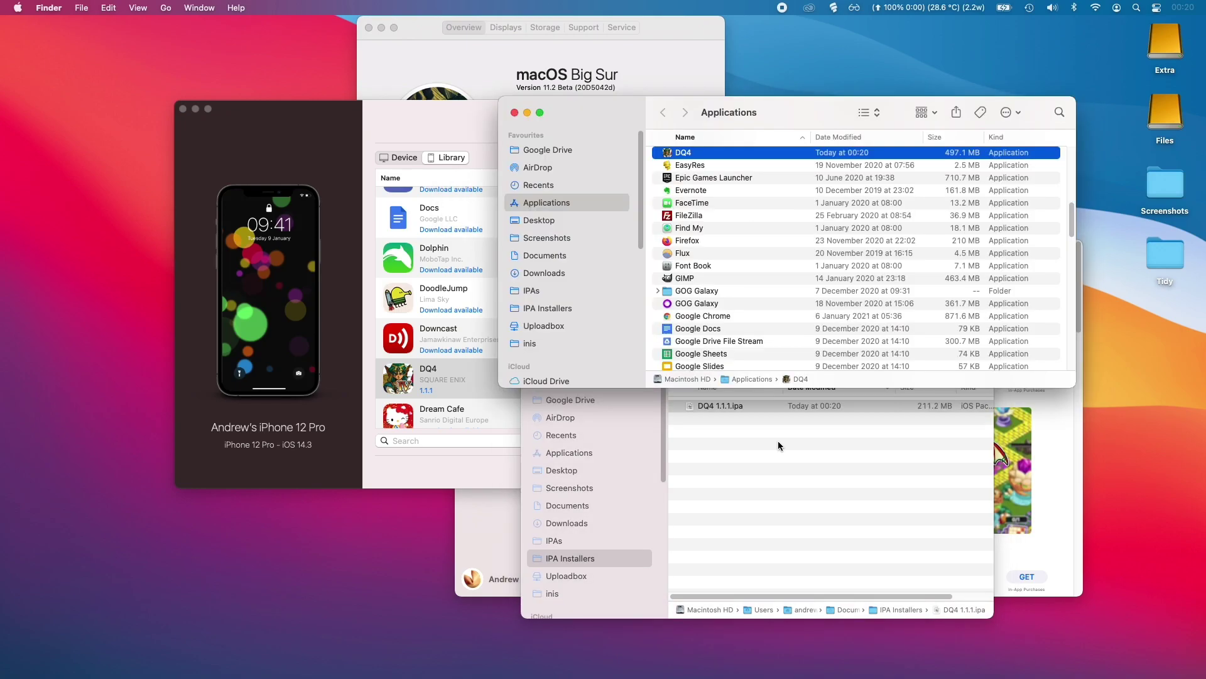
{"action": "double_click", "coordinate": [694, 155]}
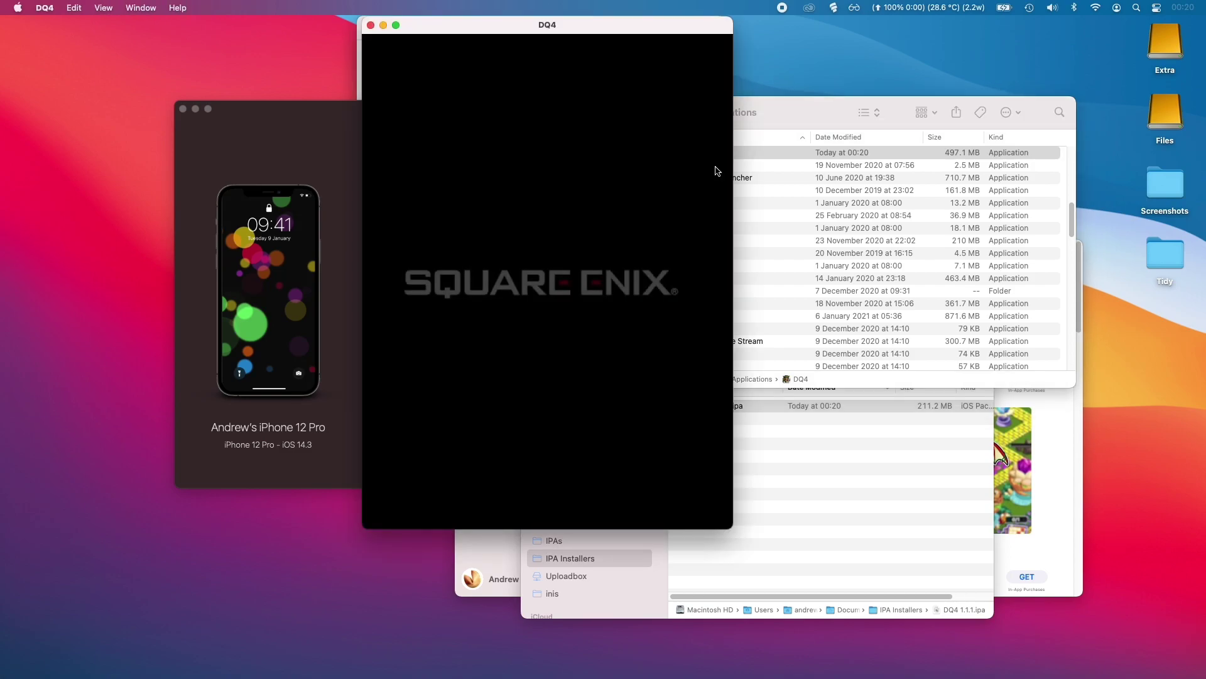
{"action": "left_click_drag", "start_coordinate": [607, 34], "coordinate": [713, 113]}
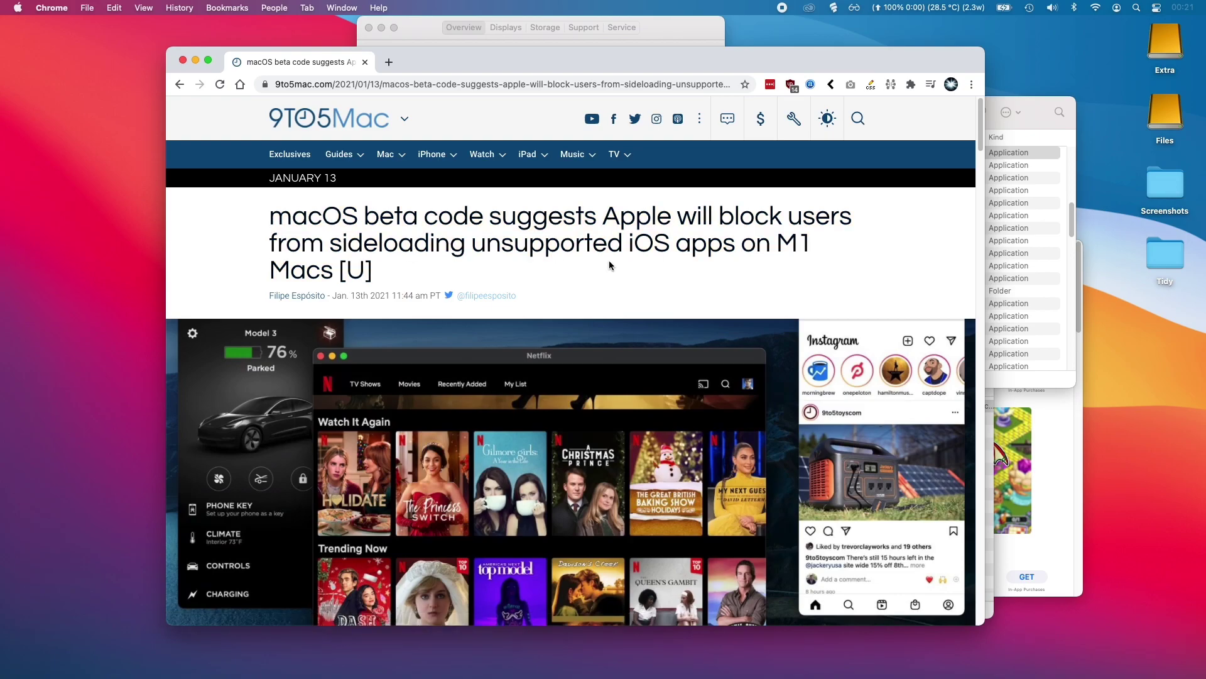
Read the 9to5Mac article on Apple blocking sideloaded iOS apps, including the update about Big Sur 11.1 beta 2
{"action": "scroll", "coordinate": [532, 318], "scroll_direction": "down", "scroll_amount": 10}
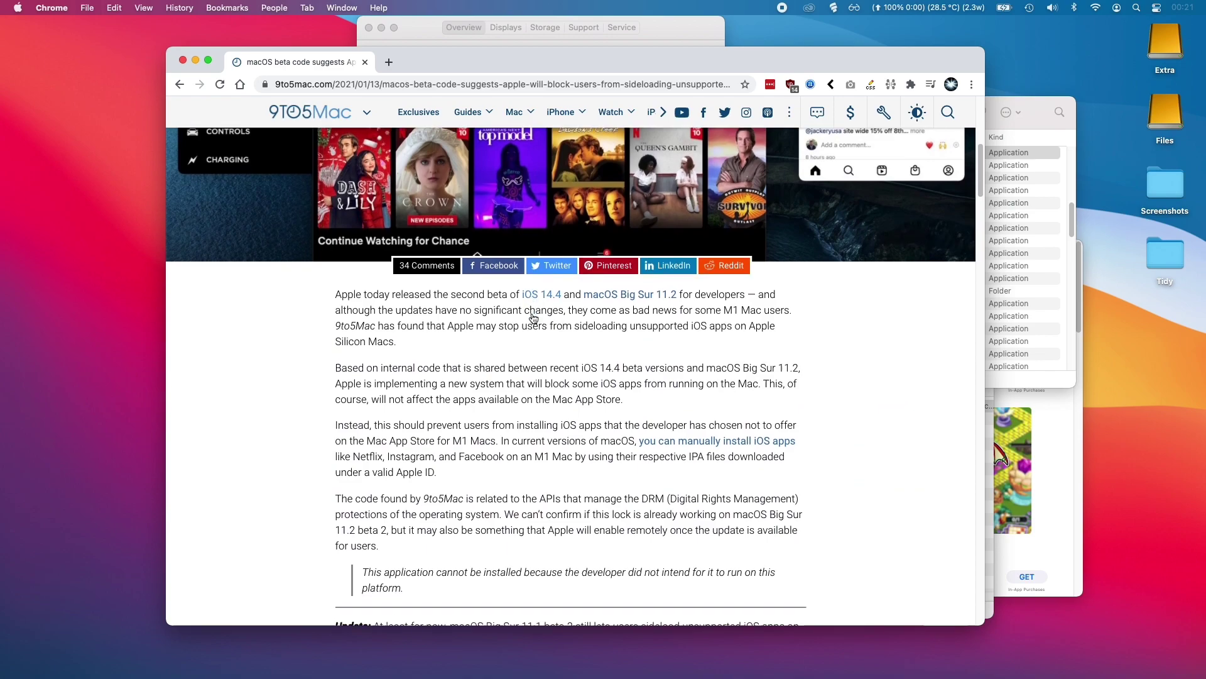
{"action": "scroll", "coordinate": [532, 313], "scroll_direction": "down", "scroll_amount": 1}
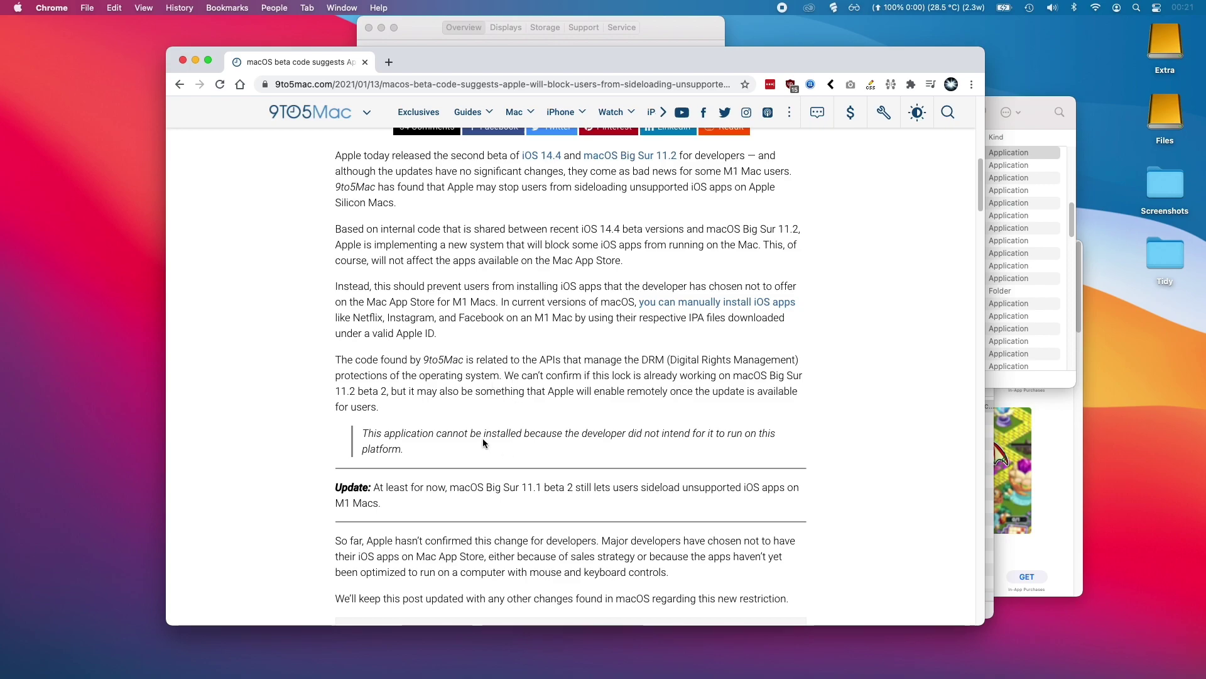
{"action": "scroll", "coordinate": [502, 456], "scroll_direction": "down", "scroll_amount": 2}
{"action": "left_click_drag", "start_coordinate": [521, 478], "coordinate": [510, 454]}
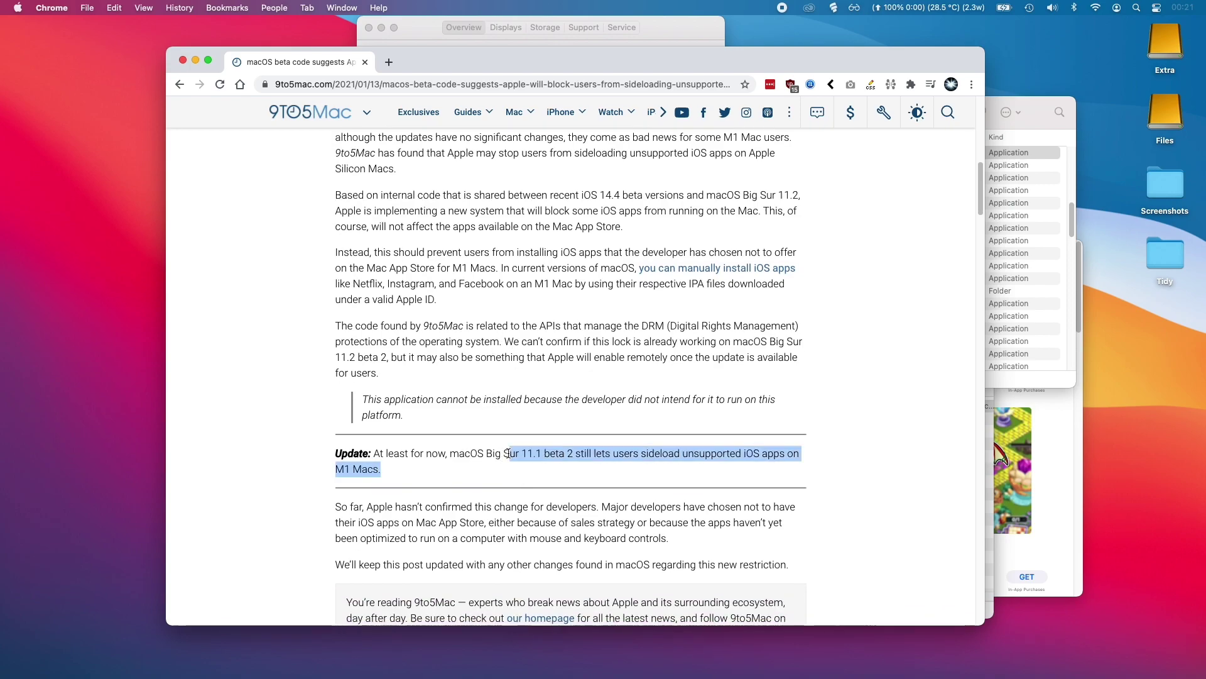
{"action": "left_click", "coordinate": [519, 455]}
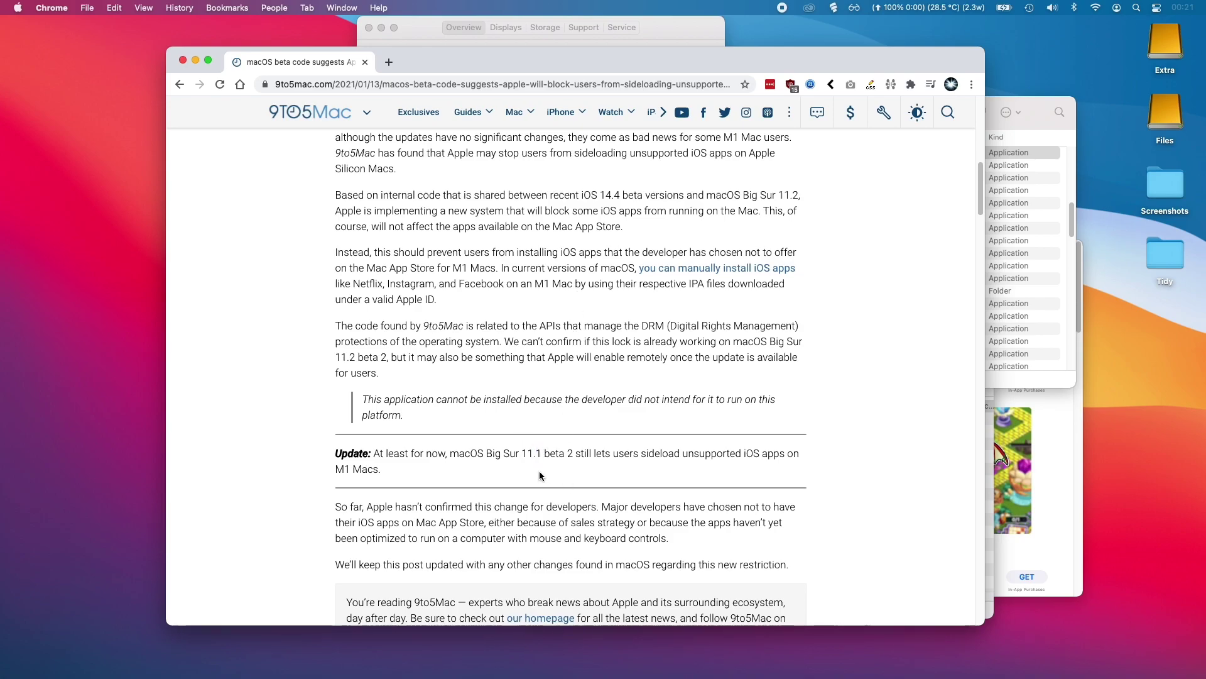
{"action": "scroll", "coordinate": [540, 476], "scroll_direction": "down", "scroll_amount": 5}
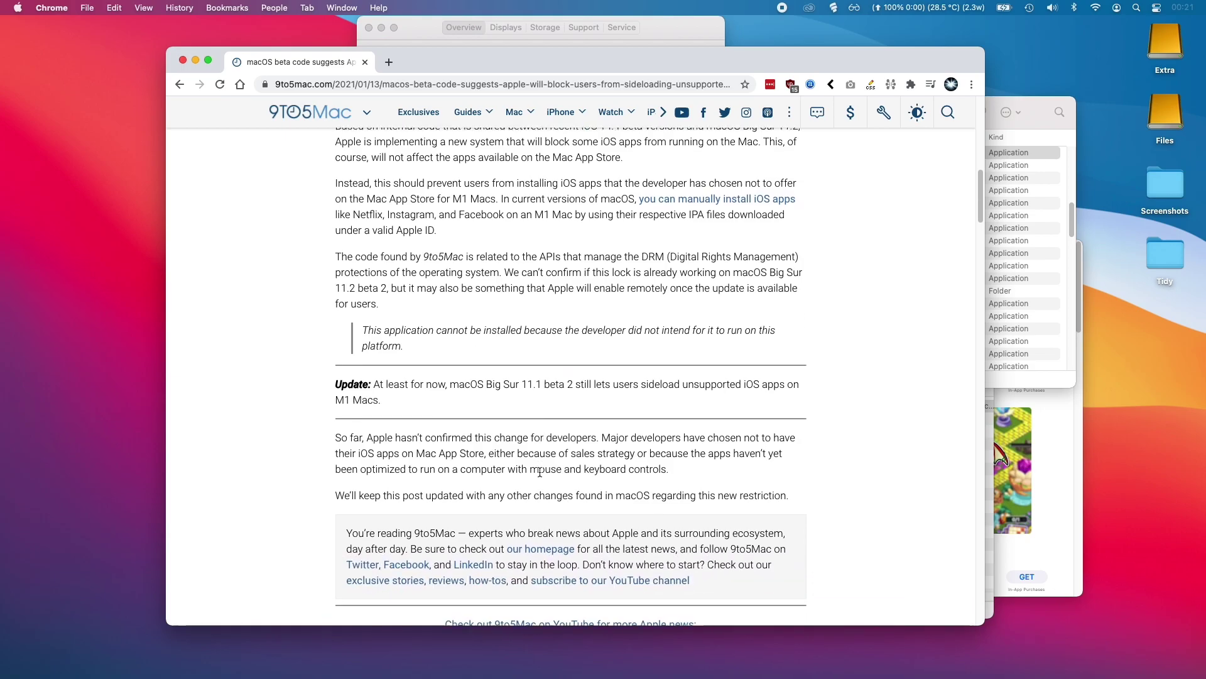
{"action": "scroll", "coordinate": [540, 472], "scroll_direction": "up", "scroll_amount": 2}
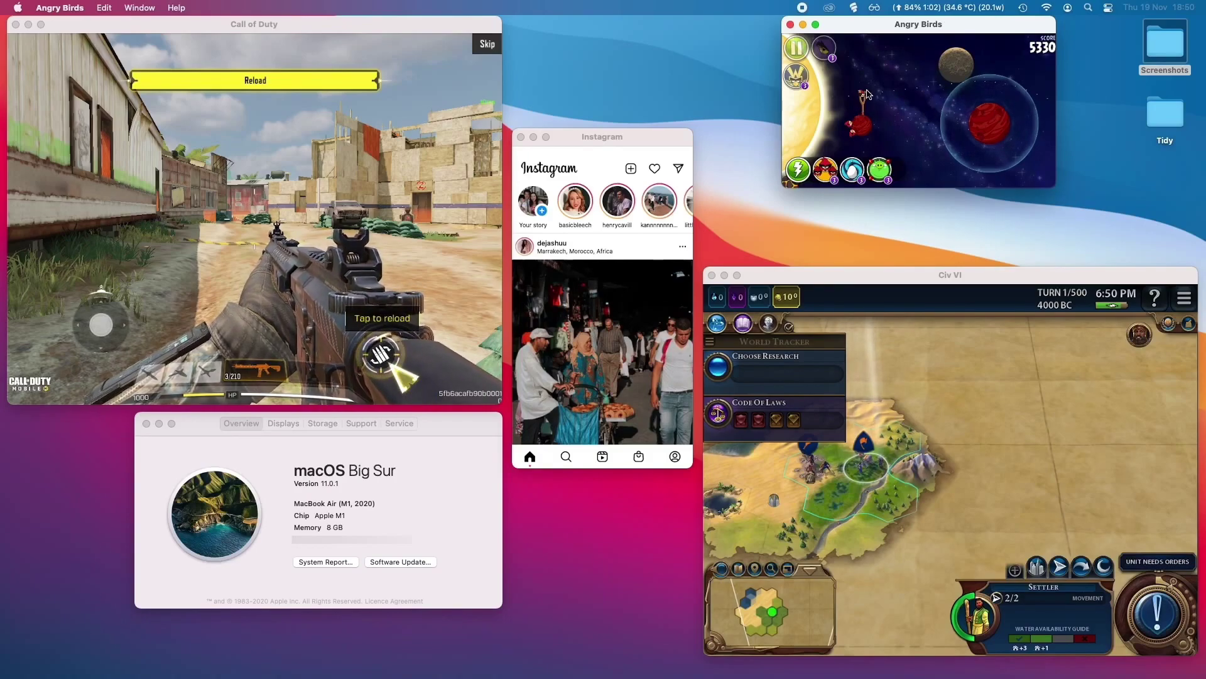
Launch the bird from the slingshot in Angry Birds
{"action": "left_click_drag", "start_coordinate": [868, 94], "coordinate": [822, 100]}
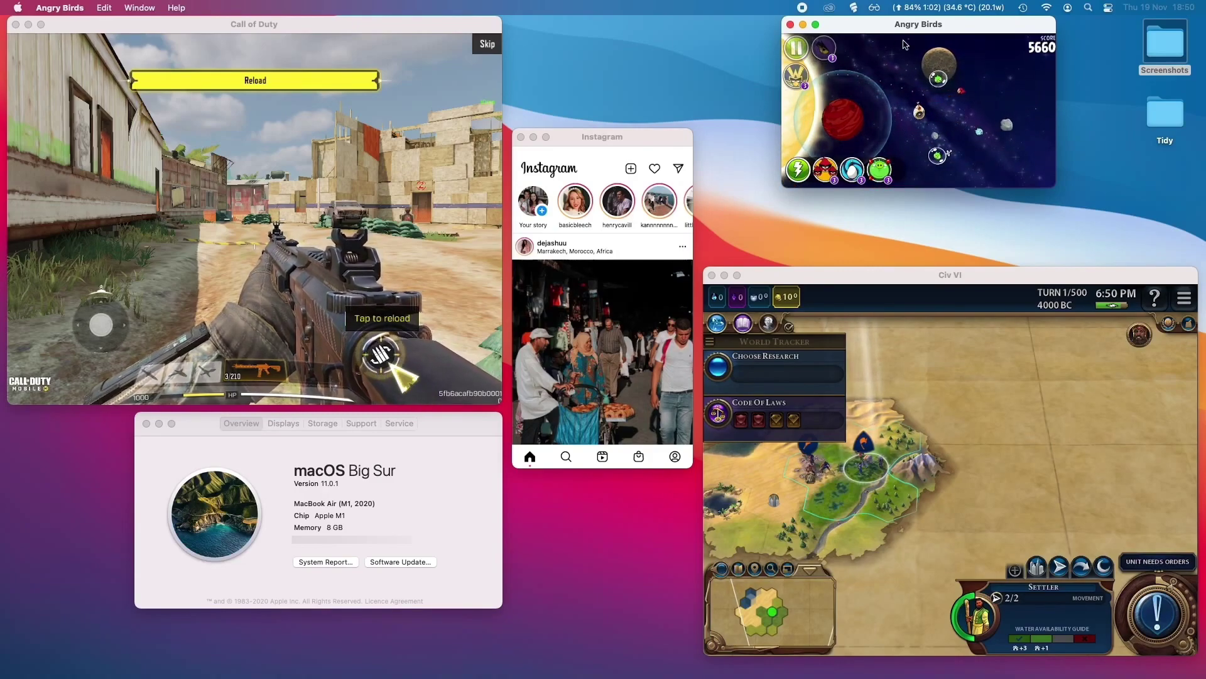
Switch to Civ VI, move the settler and the warrior to nearby tiles, and reselect the settler
{"action": "left_click", "coordinate": [836, 386]}
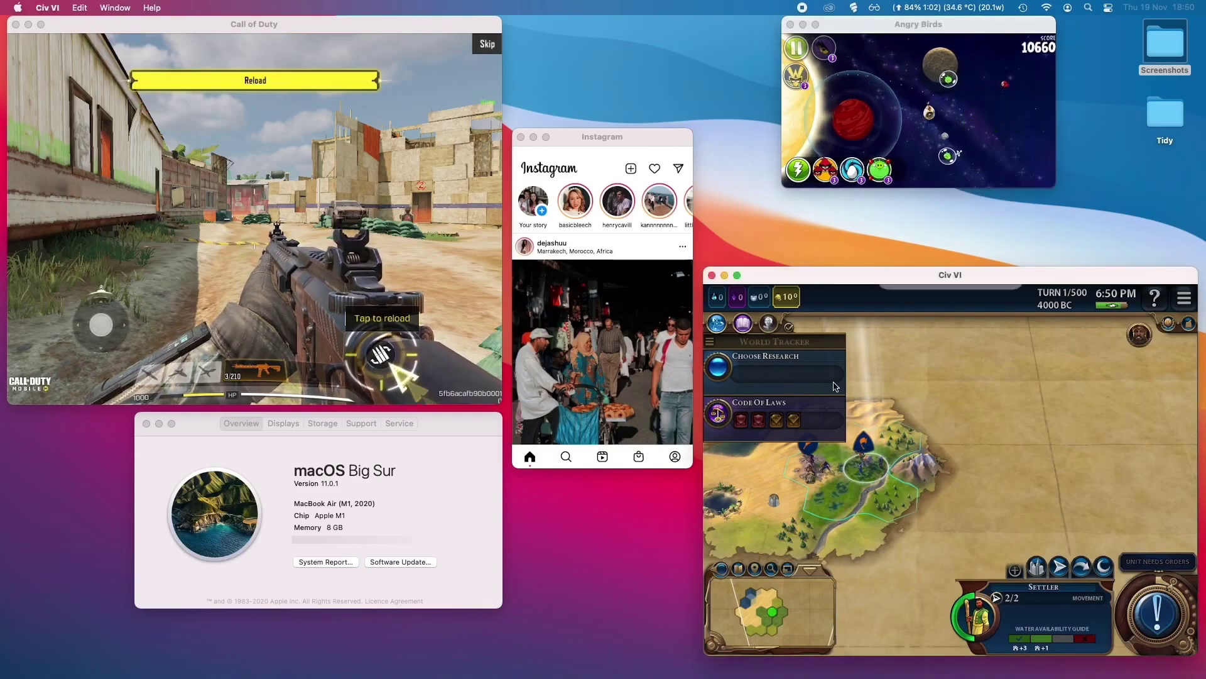
{"action": "right_click", "coordinate": [852, 480]}
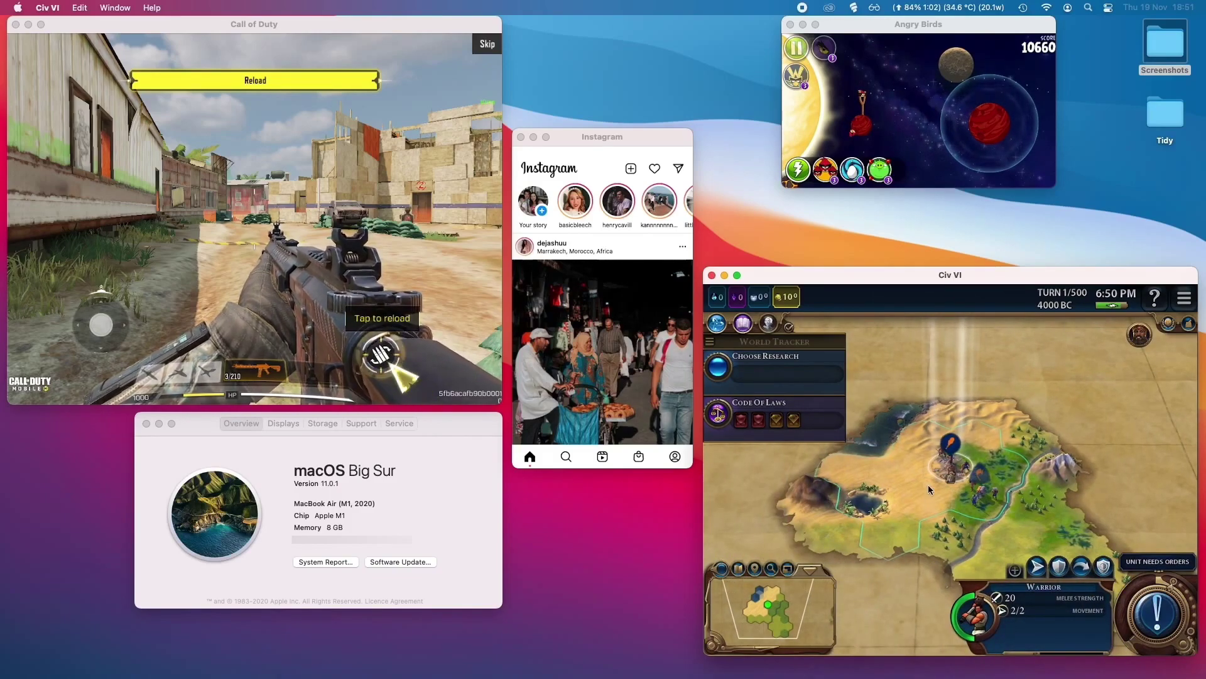
{"action": "right_click", "coordinate": [936, 493]}
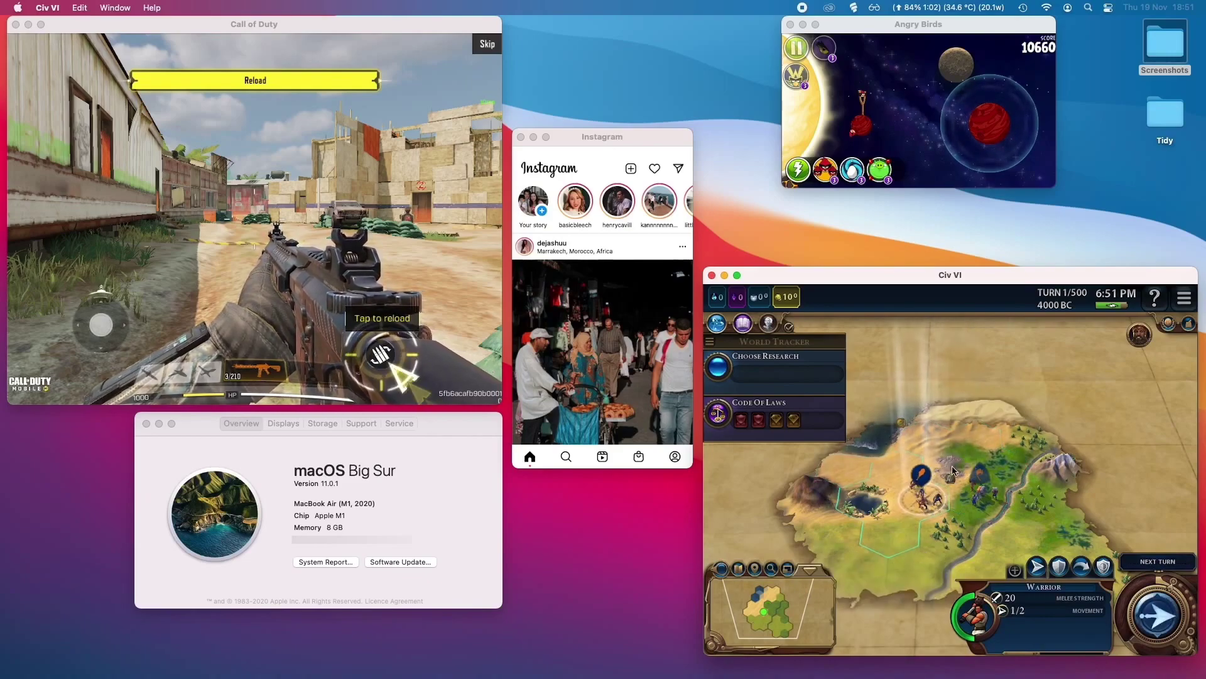
{"action": "left_click", "coordinate": [972, 501]}
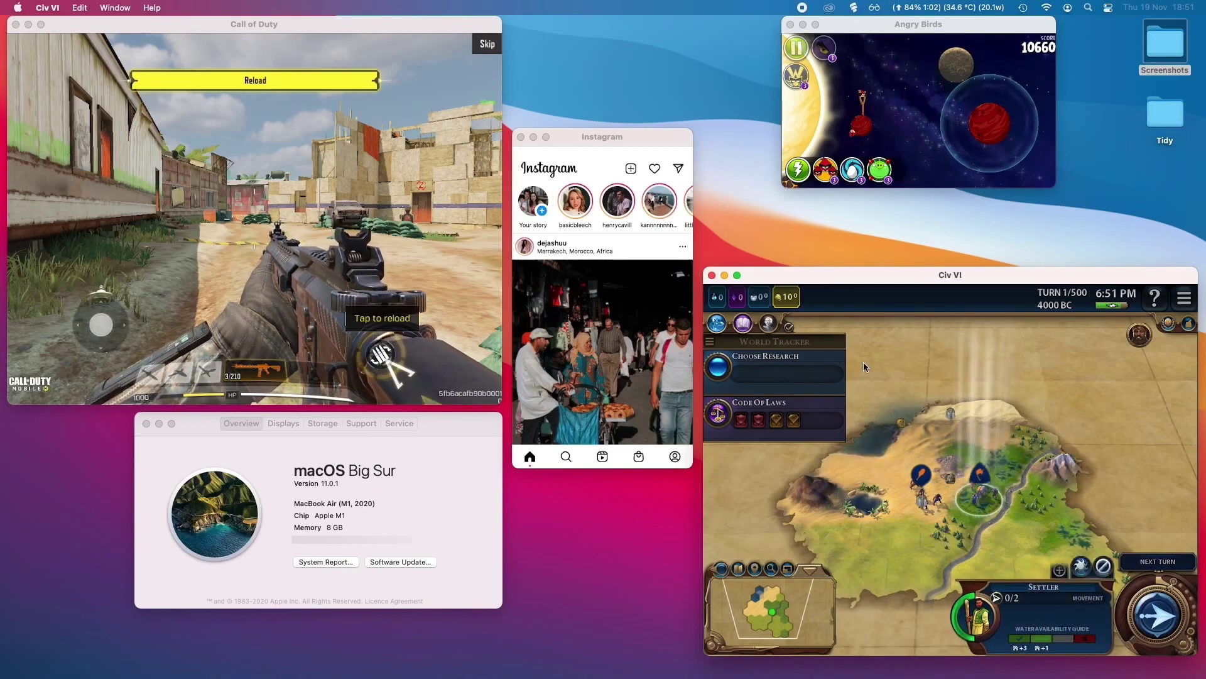
Open the Key Bindings in Civ VI's game options and review the Global Actions and Lenses shortcuts
{"action": "key", "text": "Escape"}
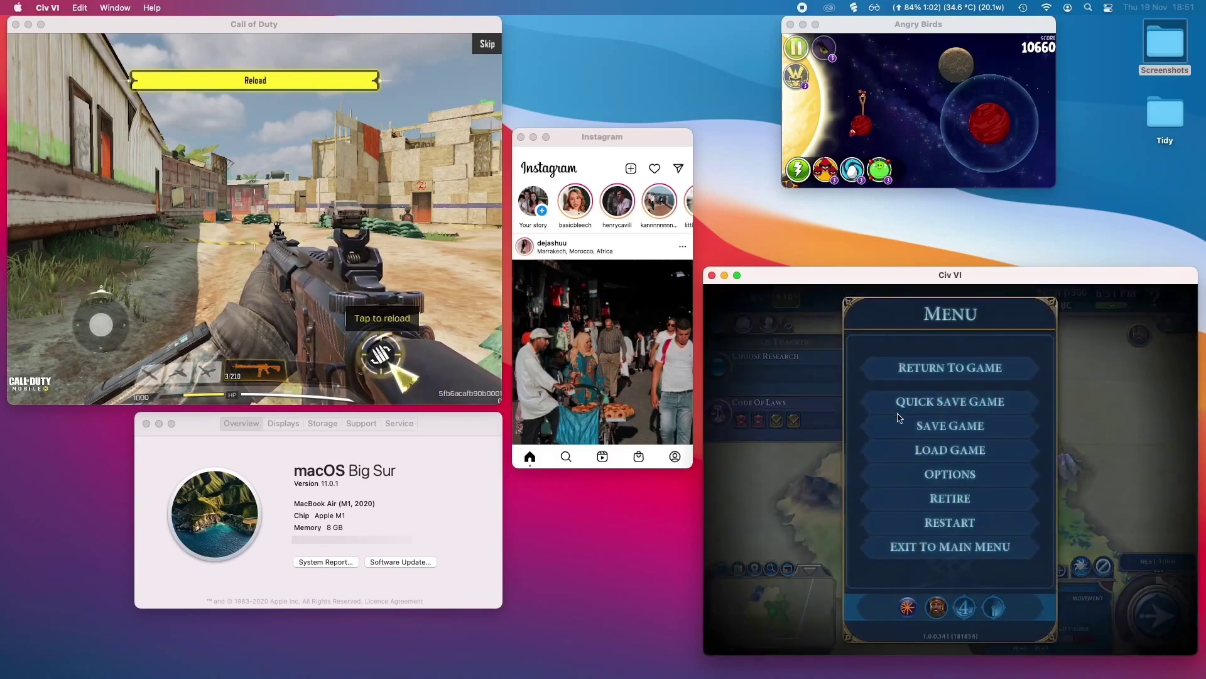
{"action": "left_click", "coordinate": [925, 474]}
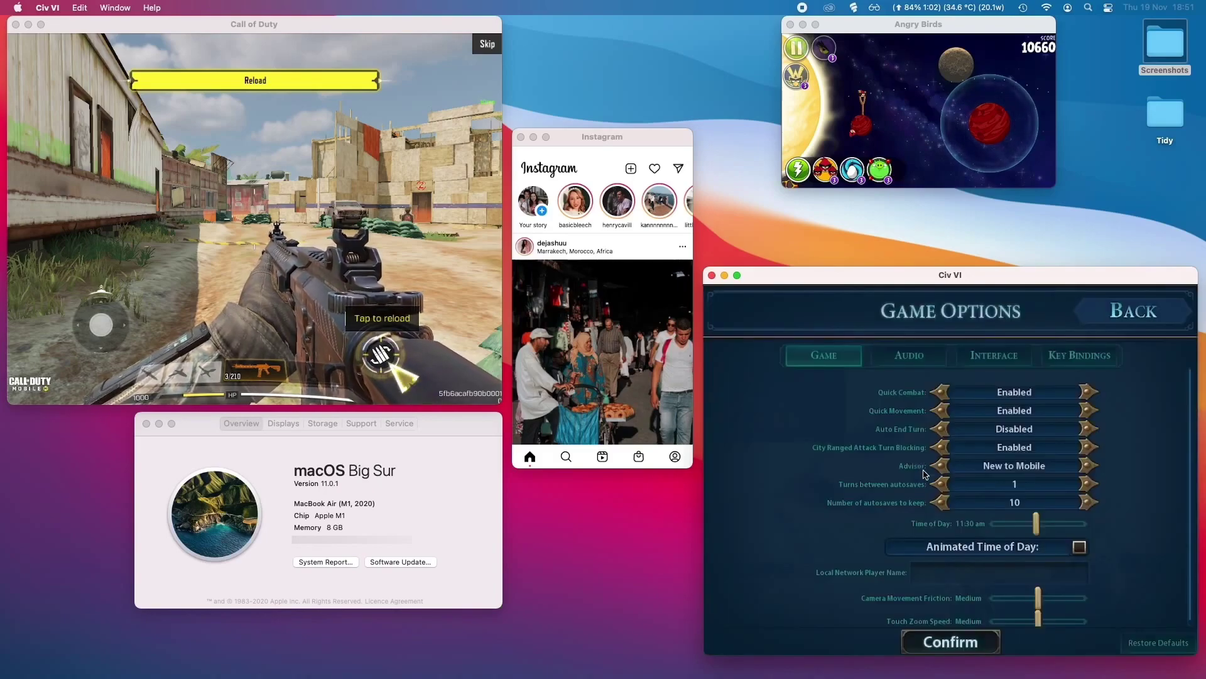
{"action": "left_click", "coordinate": [1092, 362]}
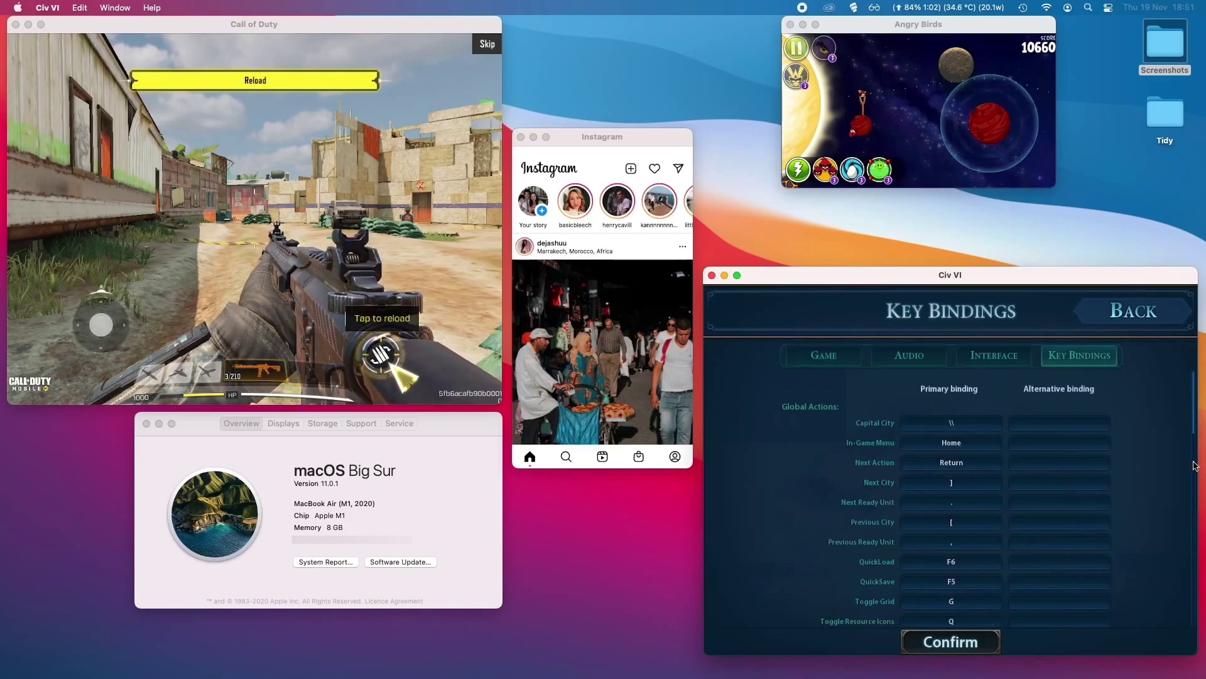
{"action": "scroll", "coordinate": [1086, 514], "scroll_direction": "down", "scroll_amount": 7}
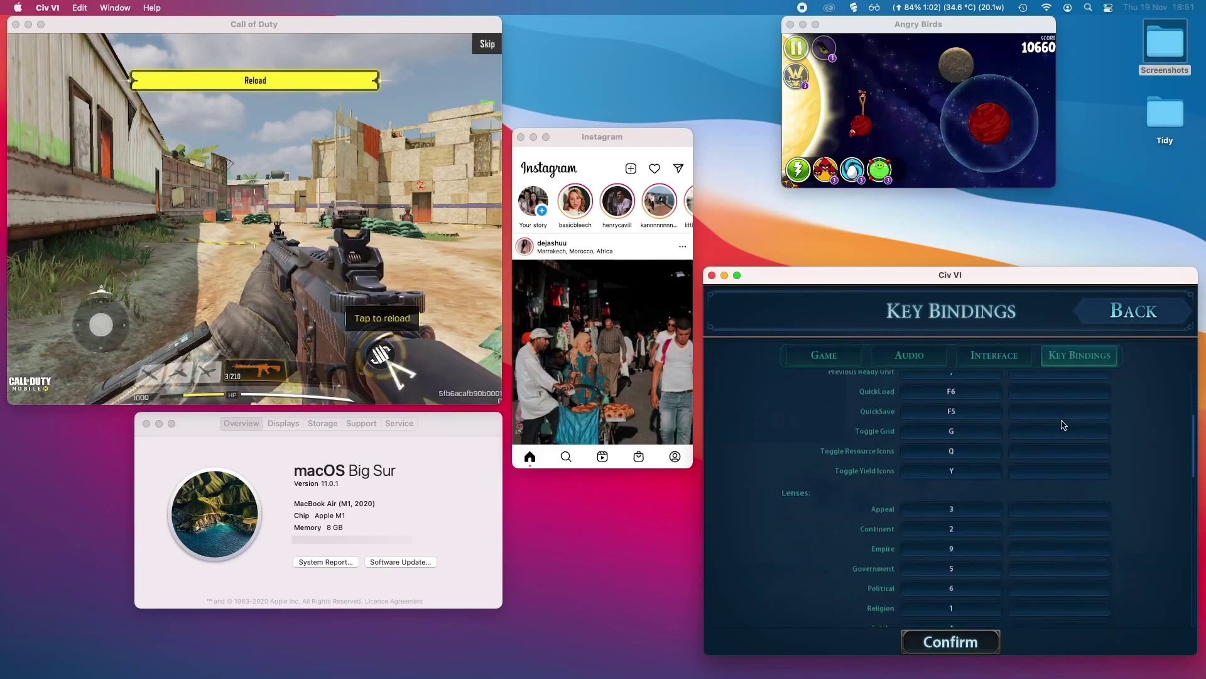
{"action": "scroll", "coordinate": [1050, 521], "scroll_direction": "up", "scroll_amount": 6}
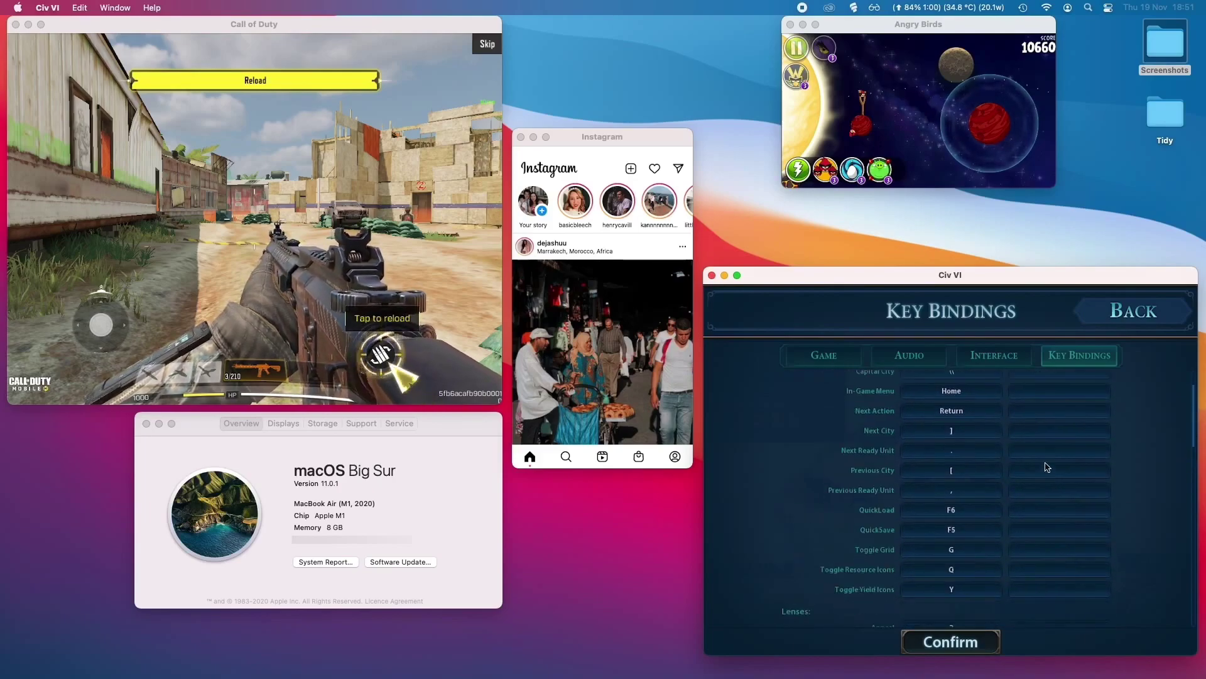
{"action": "scroll", "coordinate": [1047, 467], "scroll_direction": "down", "scroll_amount": 6}
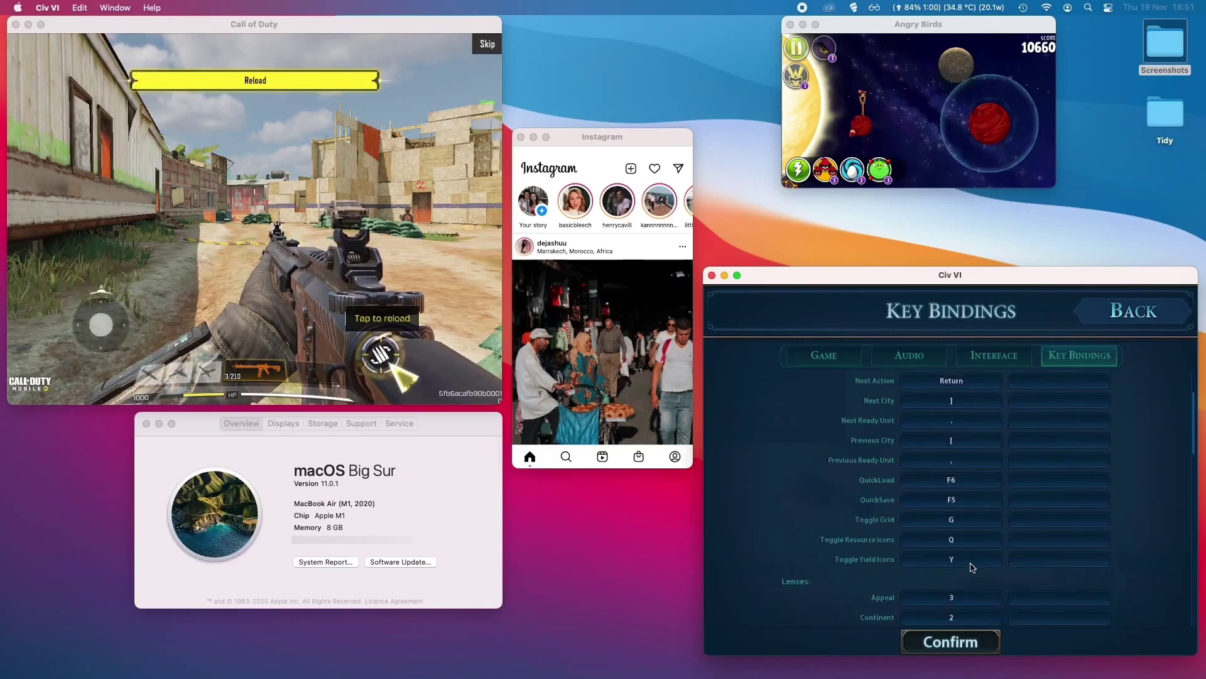
{"action": "scroll", "coordinate": [981, 552], "scroll_direction": "up", "scroll_amount": 2}
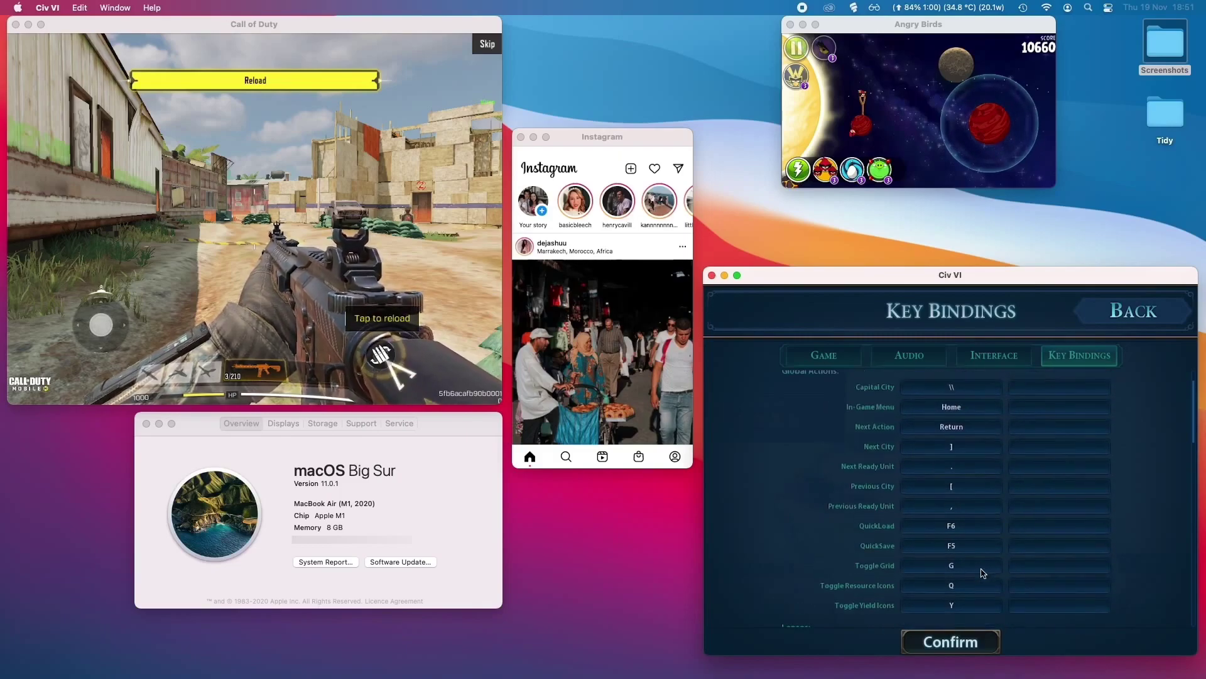
{"action": "scroll", "coordinate": [981, 609], "scroll_direction": "up", "scroll_amount": 1}
{"action": "scroll", "coordinate": [990, 520], "scroll_direction": "down", "scroll_amount": 4}
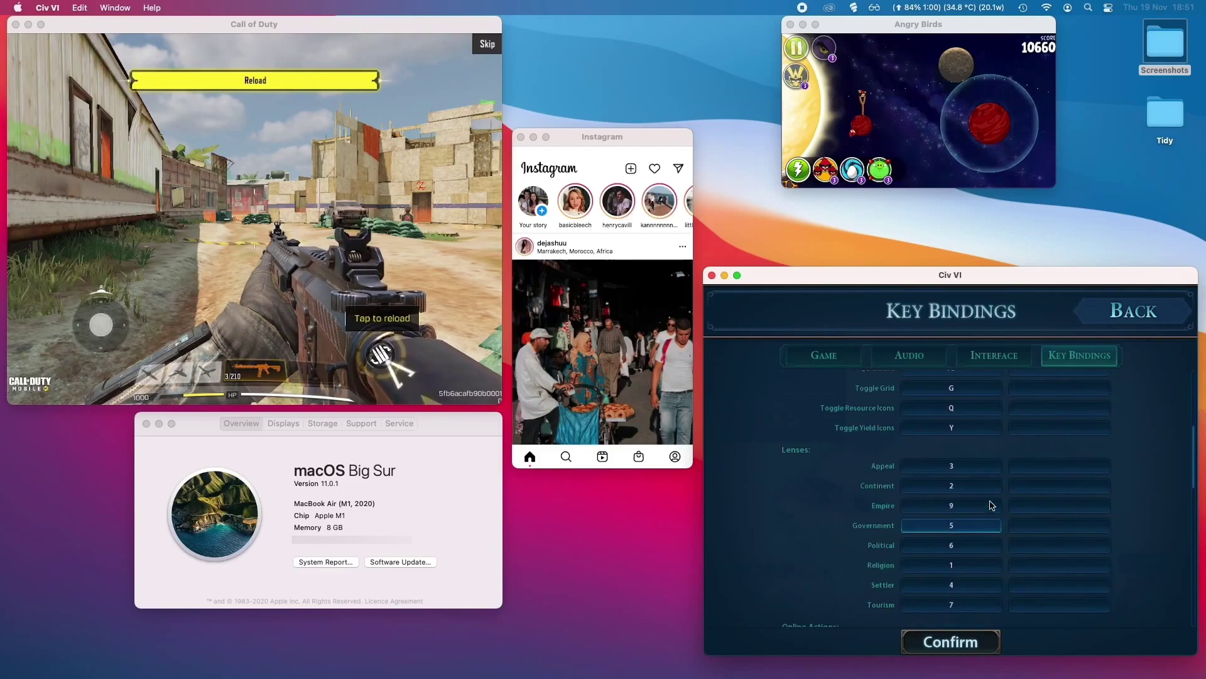
{"action": "scroll", "coordinate": [990, 506], "scroll_direction": "down", "scroll_amount": 3}
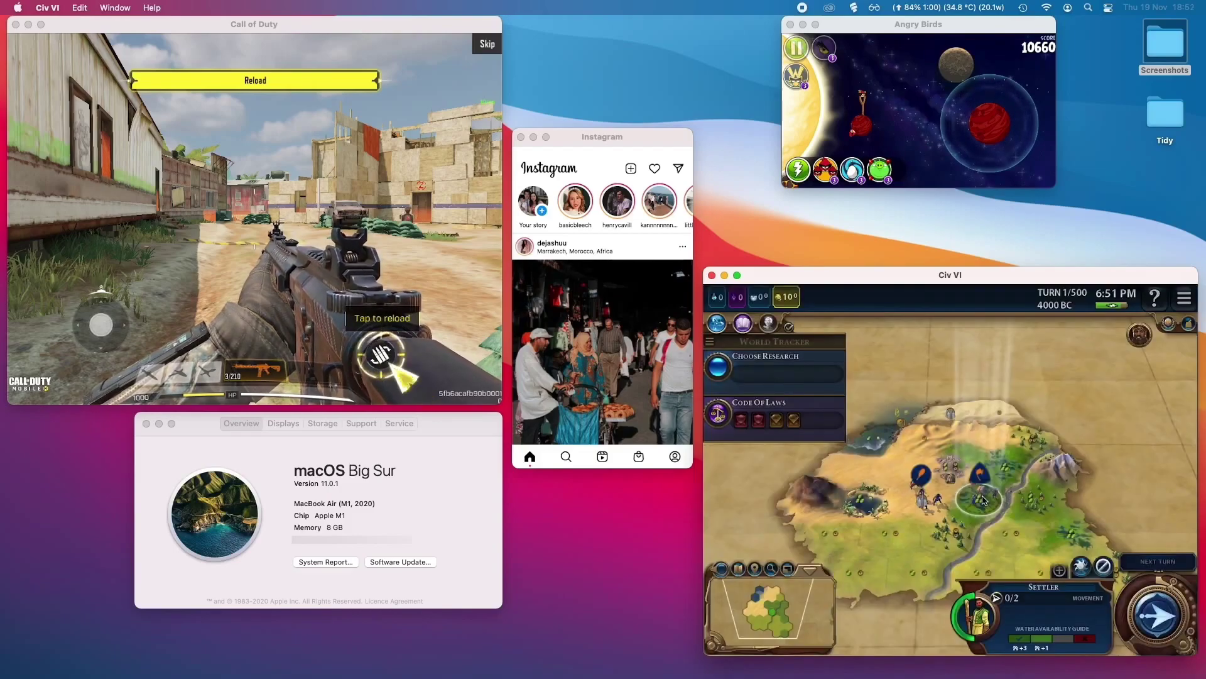